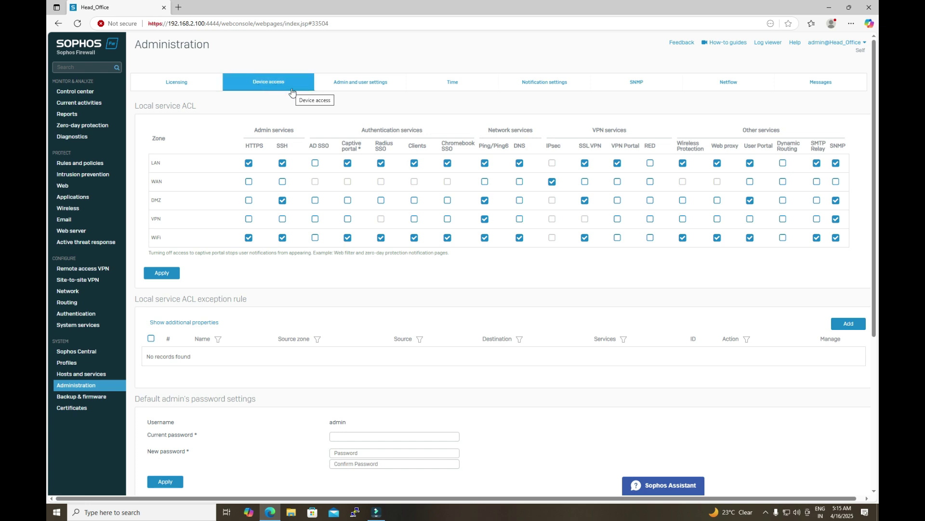
Step: Scroll down to the MFA for default admin section and switch its toggle on
scroll(357, 193, "down", 5)
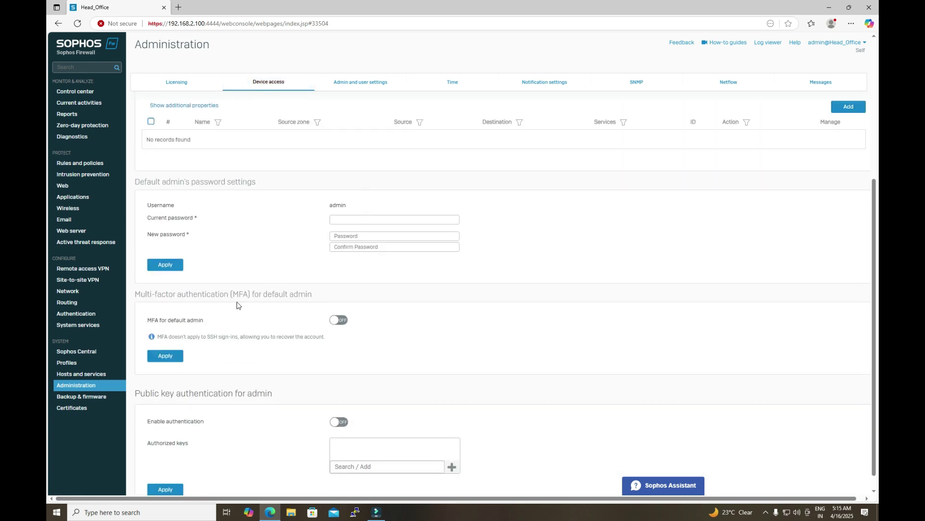
left_click_drag(129, 297, 325, 296)
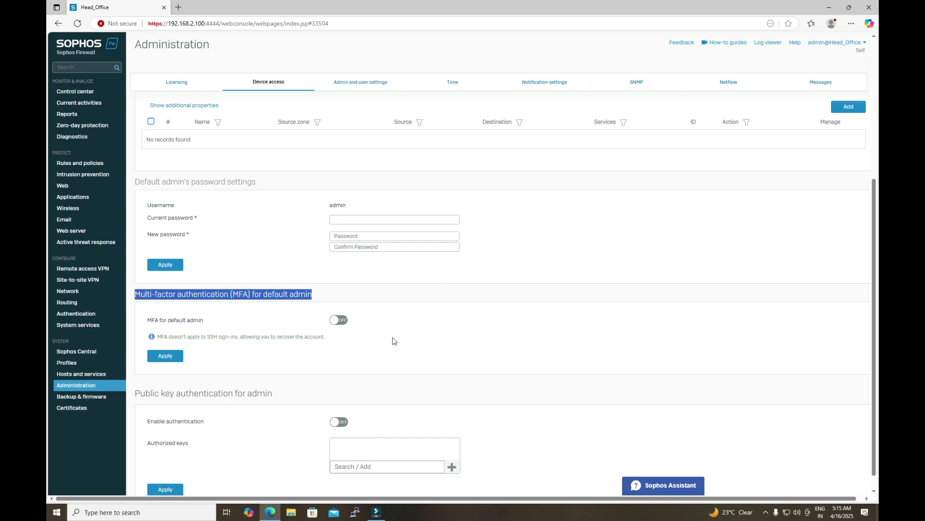
left_click(361, 347)
left_click(344, 320)
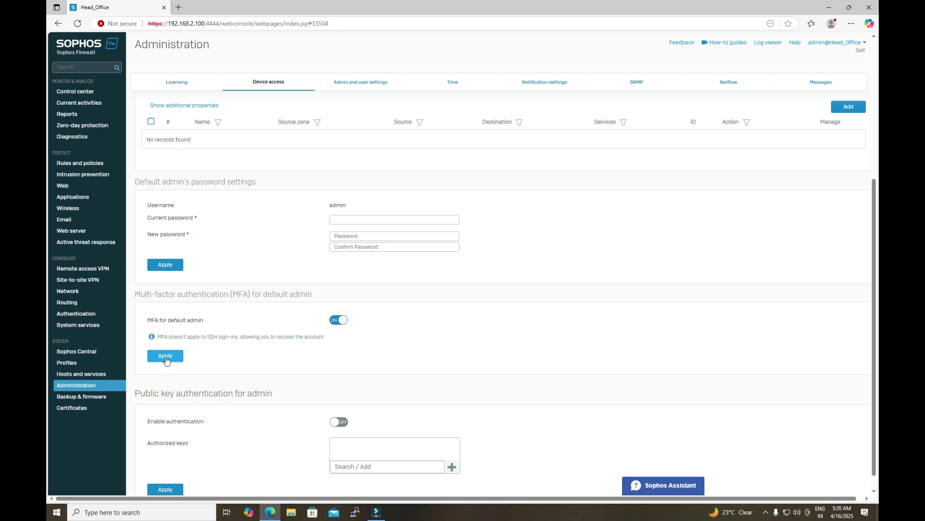
Step: Apply the MFA setting, choose 'Generate a software token', and continue to the QR-code validation dialog
left_click(165, 356)
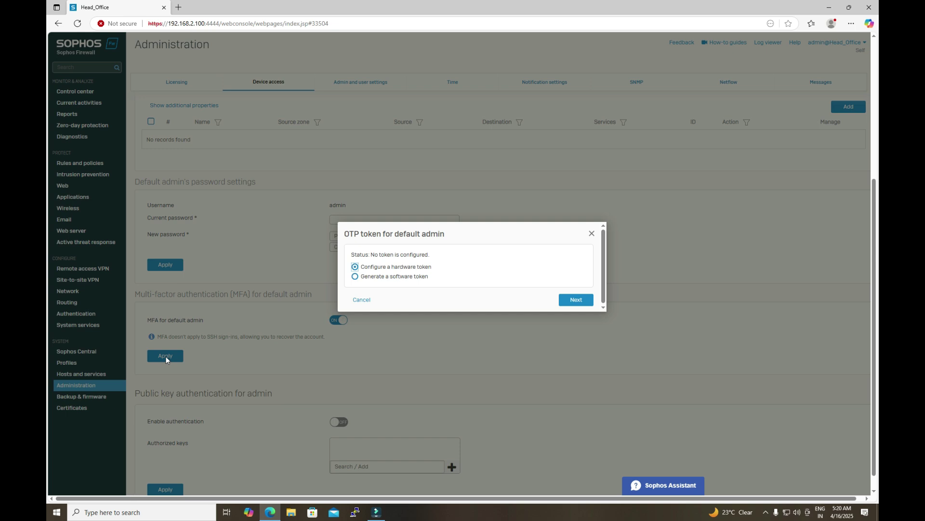
left_click_drag(370, 254, 434, 256)
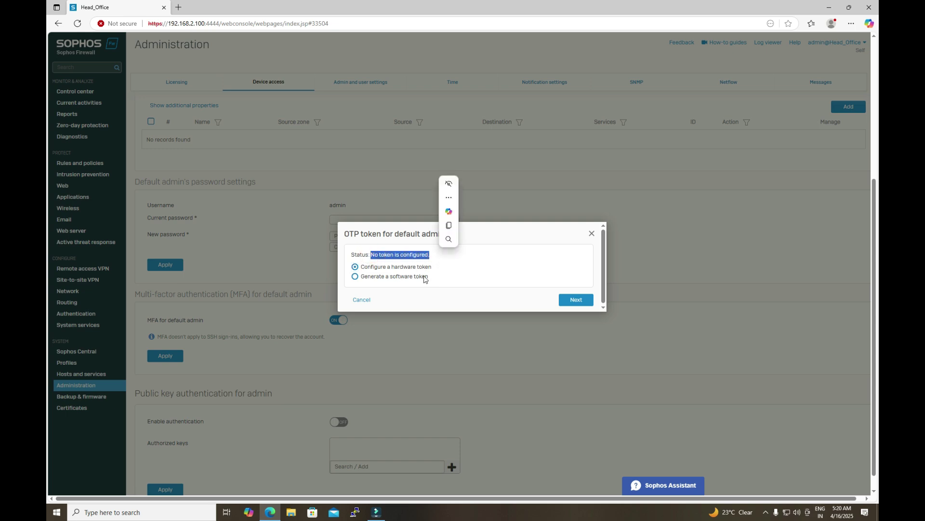
left_click(406, 276)
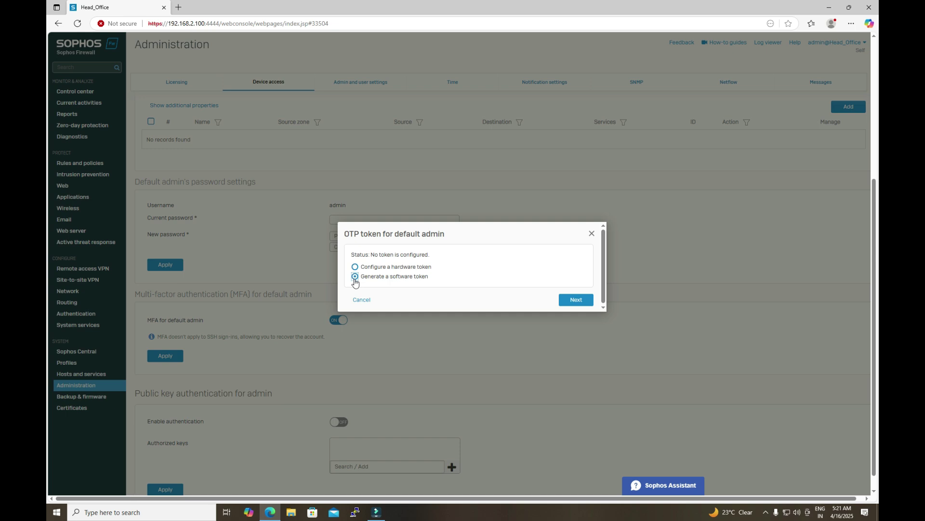
left_click(573, 303)
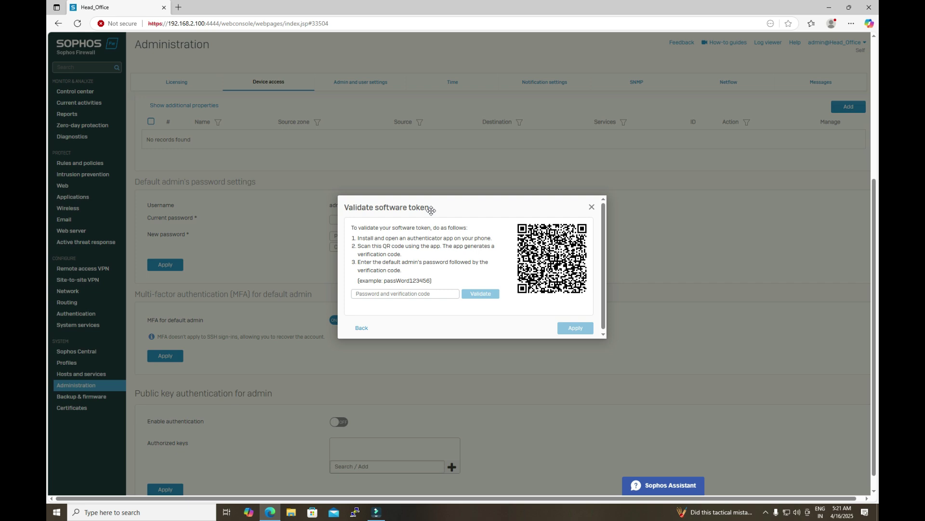
Step: Highlight the example password-and-code format shown in the Validate software token dialog
left_click_drag(384, 281, 430, 285)
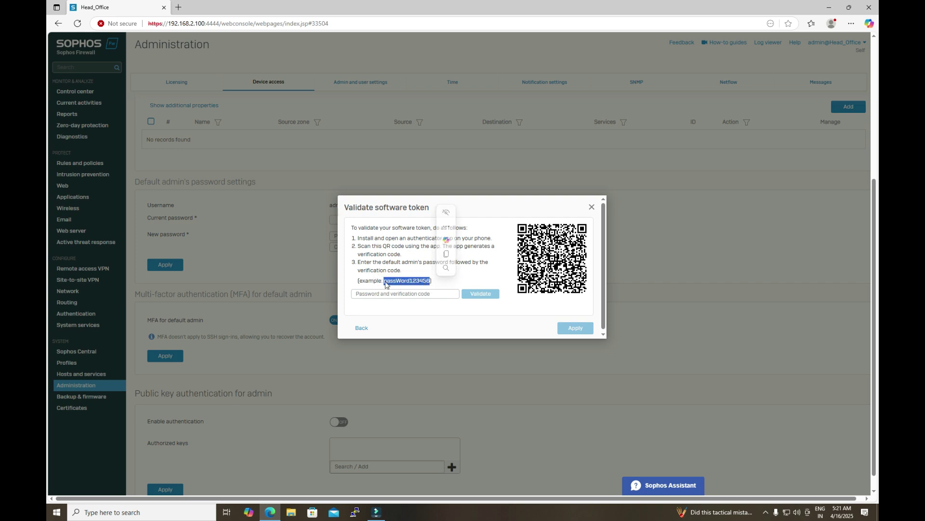
left_click(414, 283)
left_click_drag(410, 283, 431, 283)
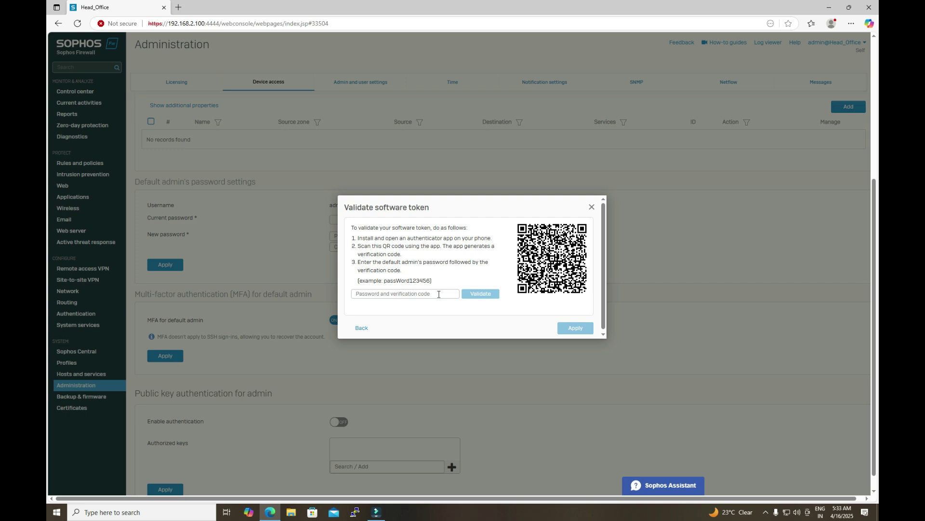
Step: Enter the admin password followed by the authenticator code and validate the token
left_click(439, 295)
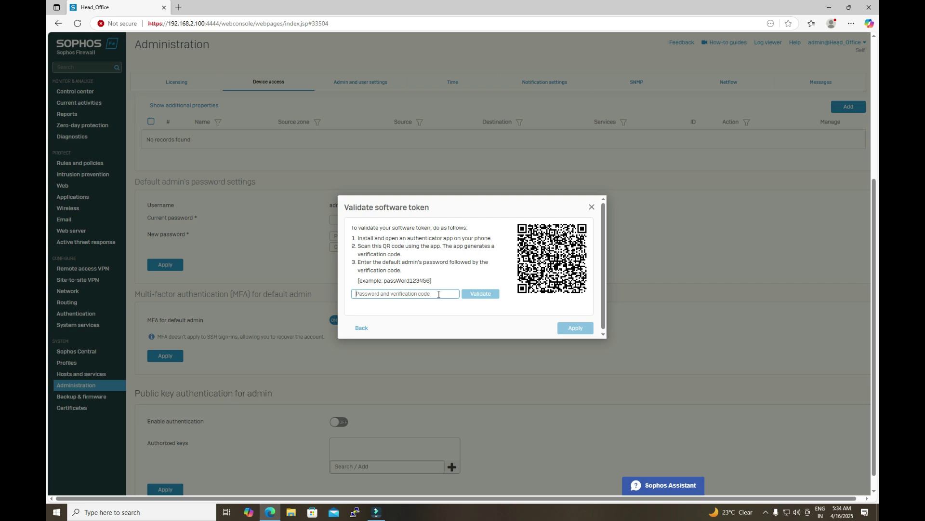
type("*****")
type("**")
type("4")
left_click(450, 295)
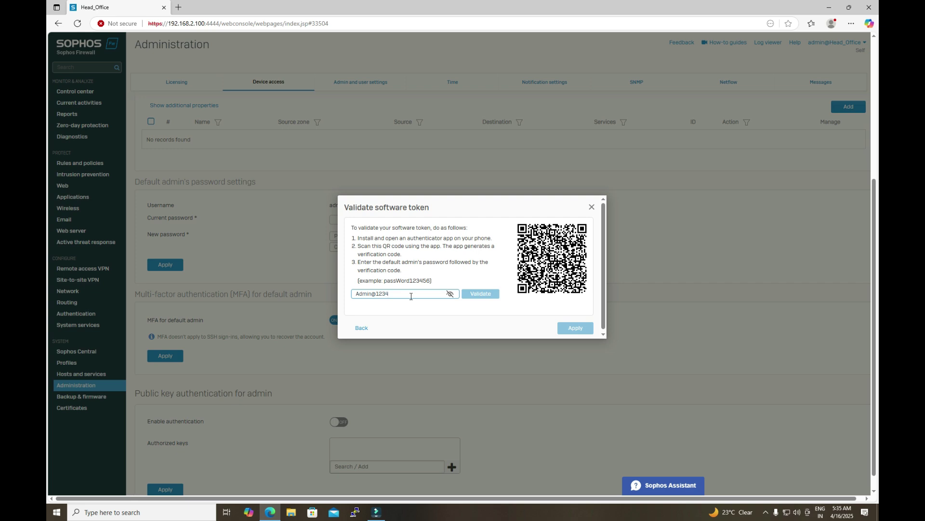
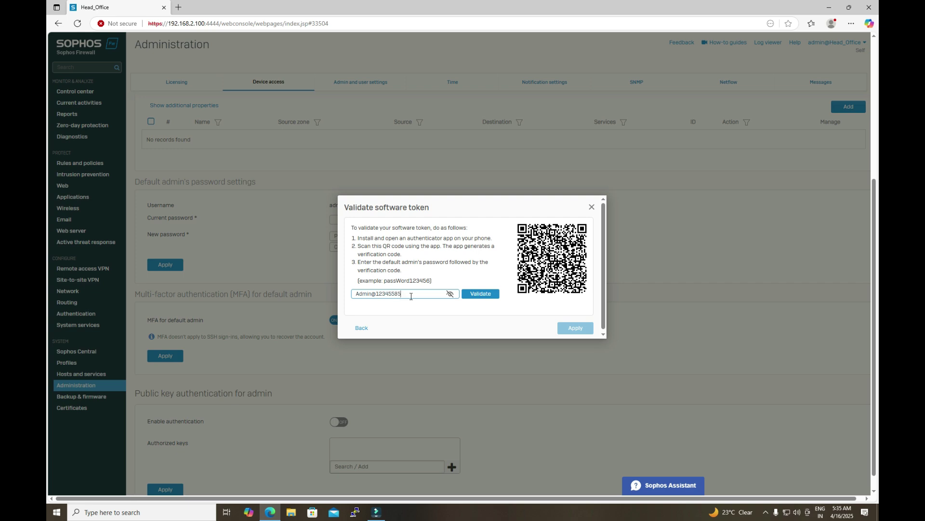
left_click(483, 297)
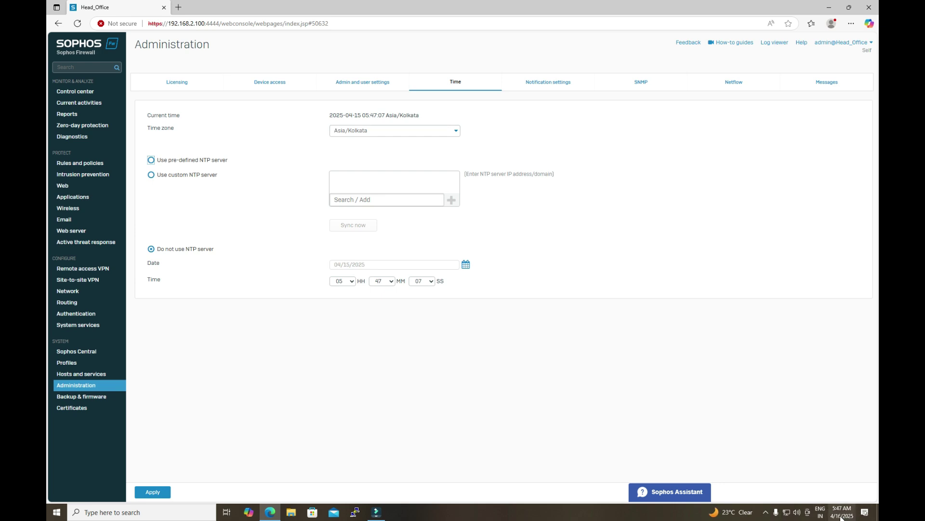
Step: Switch the firewall clock to the pre-defined NTP server, then apply and confirm the time update
mouse_move(846, 517)
left_click(206, 161)
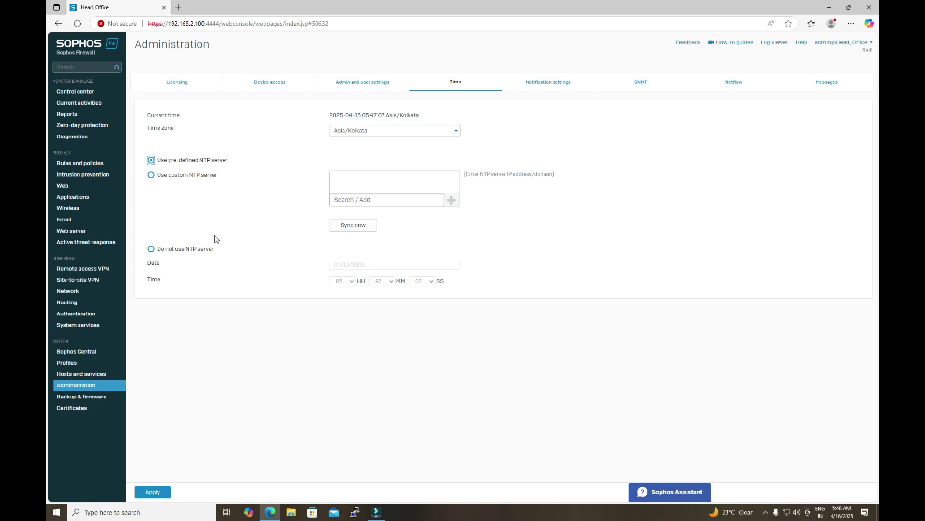
left_click(153, 492)
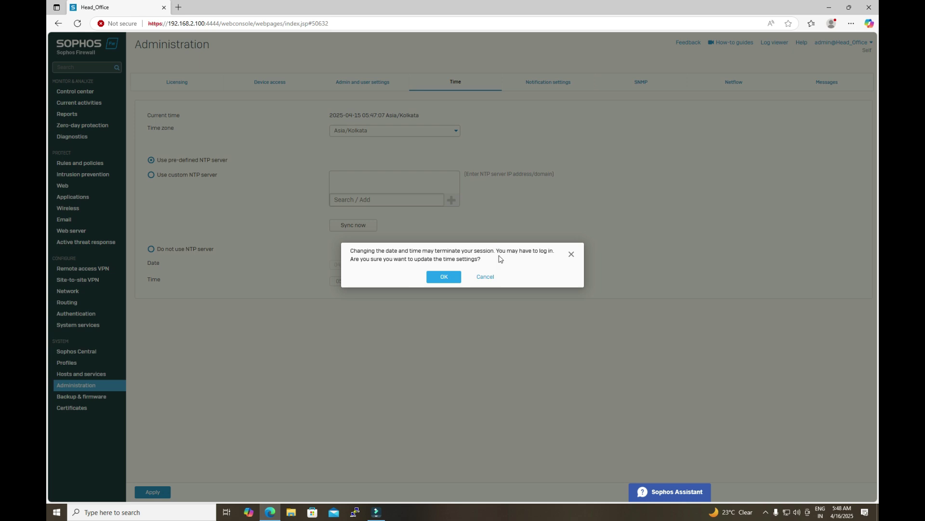
left_click(448, 281)
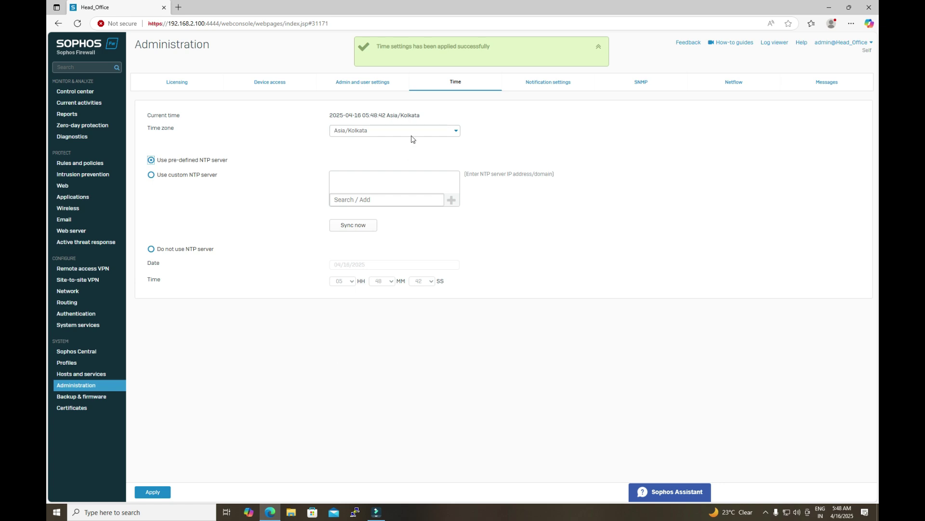
Step: Back on Device access, re-enable default admin MFA, apply, and choose a generated software token
left_click(260, 85)
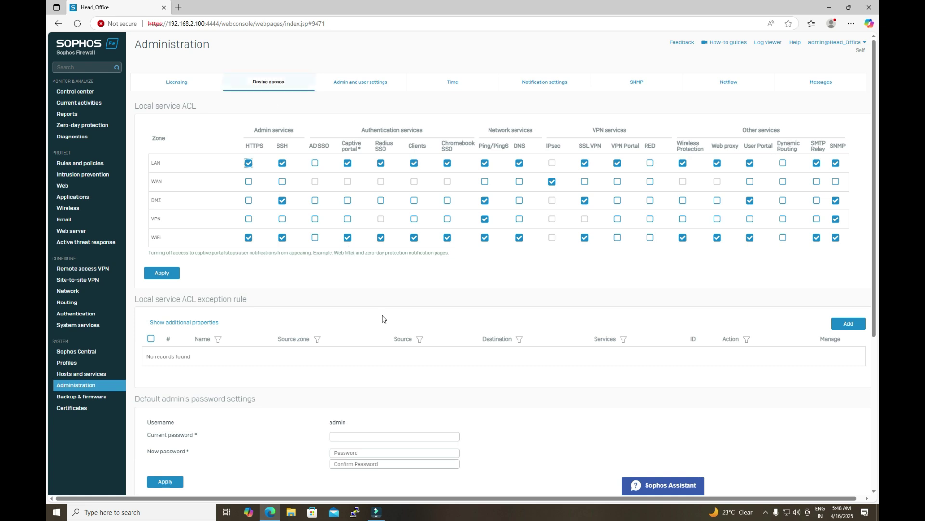
scroll(383, 318, "down", 4)
scroll(383, 318, "down", 1)
left_click(340, 302)
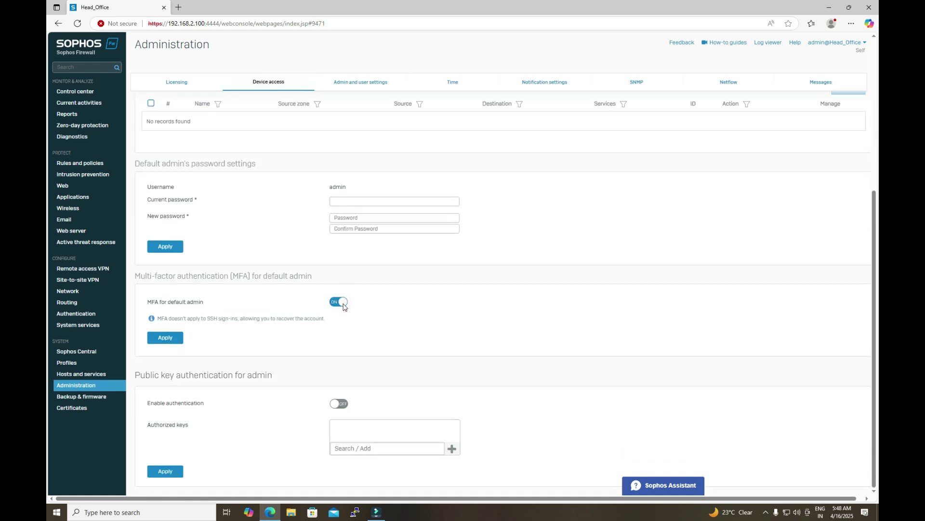
left_click(179, 337)
left_click(413, 279)
left_click(577, 301)
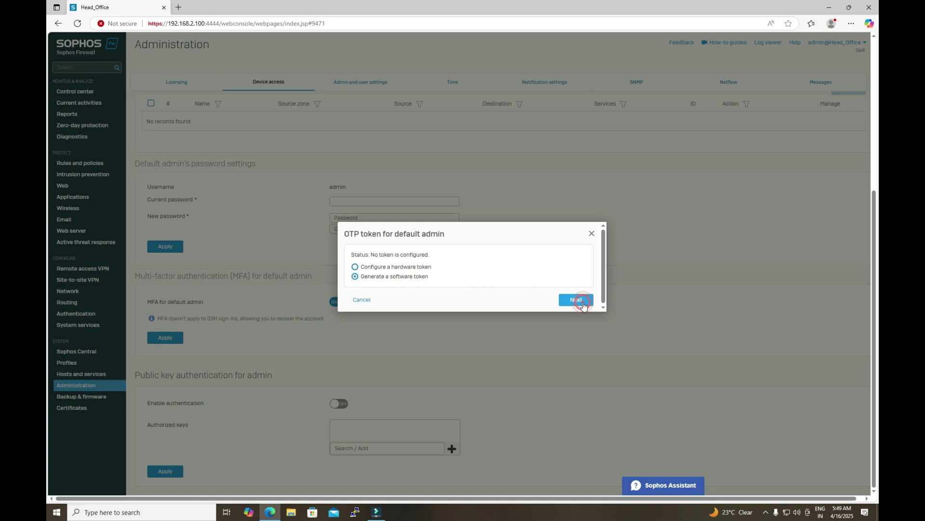
Step: Enter the admin password plus the authenticator verification code and submit it for validation
left_click(399, 296)
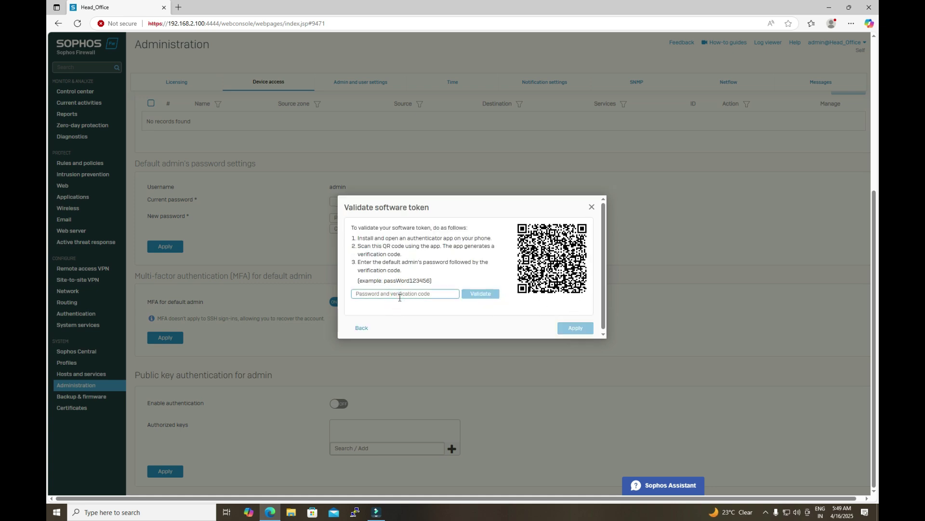
type("••••••••••")
left_click(449, 294)
left_click(420, 295)
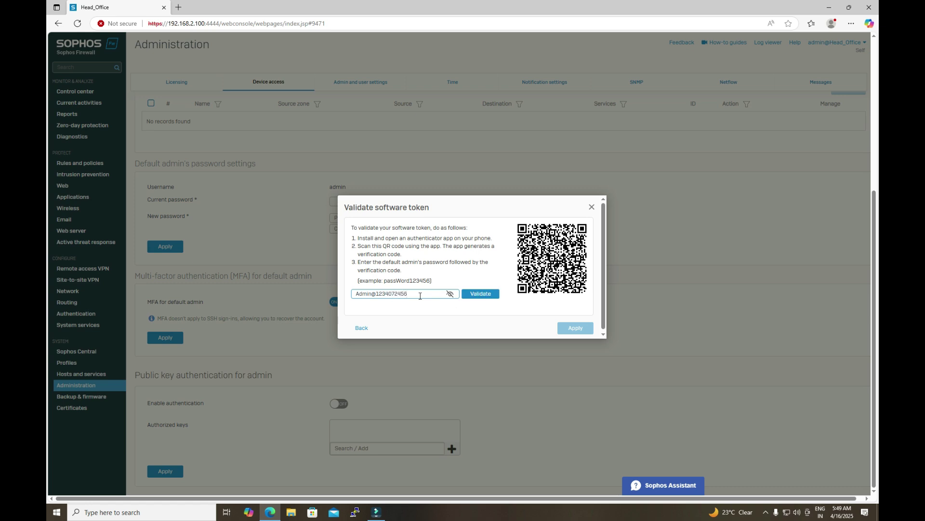
left_click(485, 294)
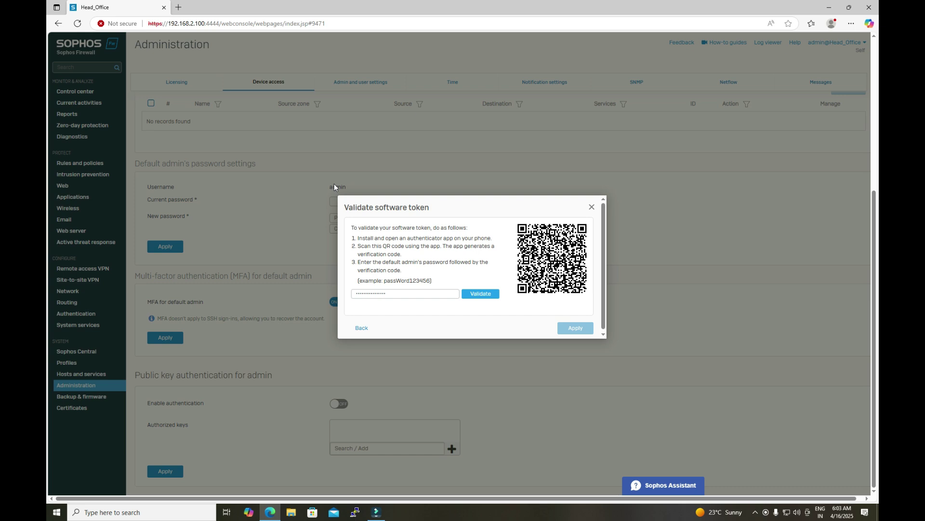
Step: Clear the token field, re-enter the admin password with the fresh authenticator code, and validate
double_click(398, 294)
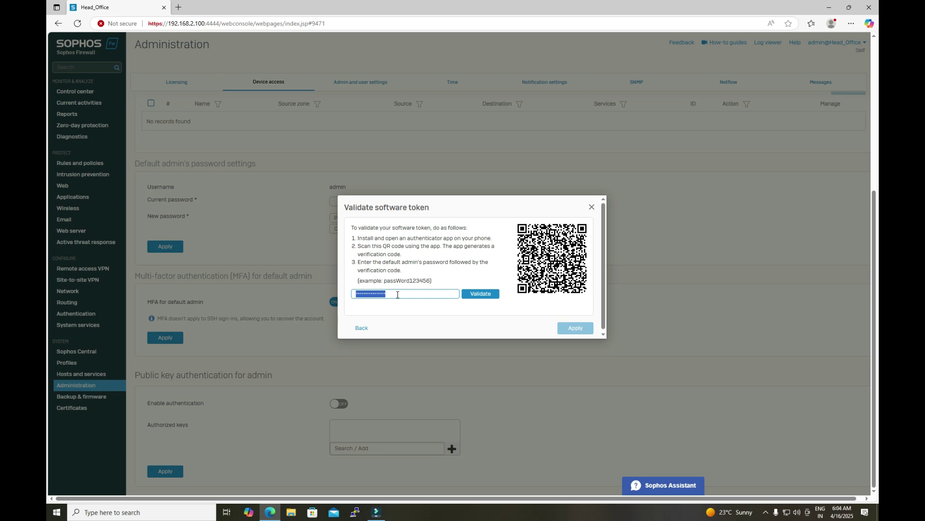
key("BackSpace")
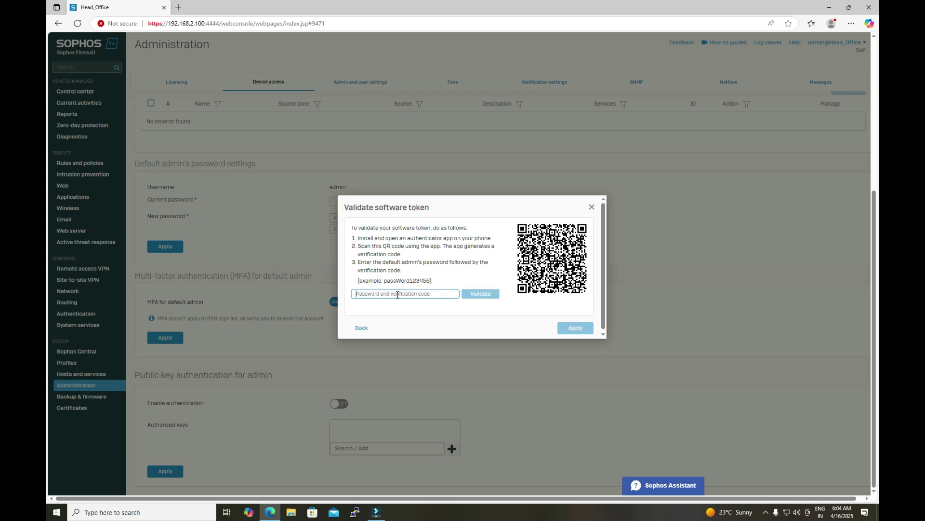
type("••••••••")
left_click(449, 293)
left_click(429, 294)
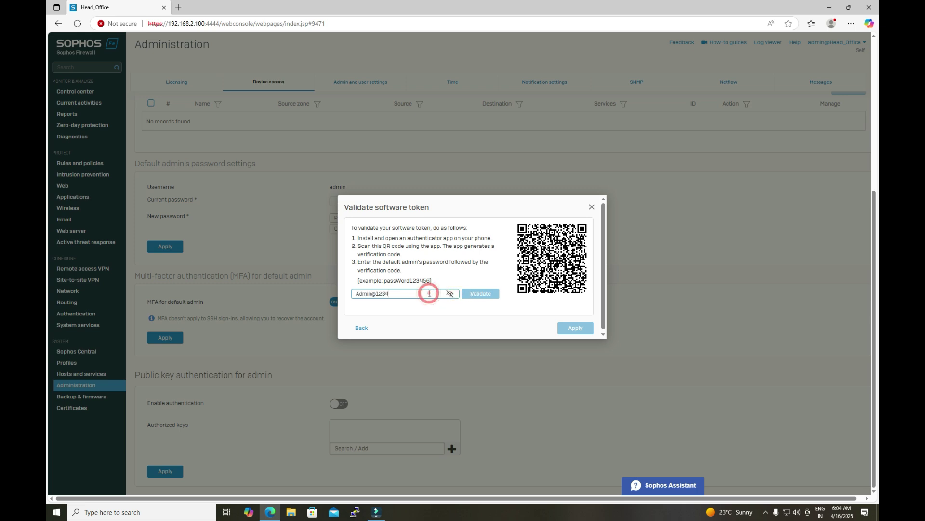
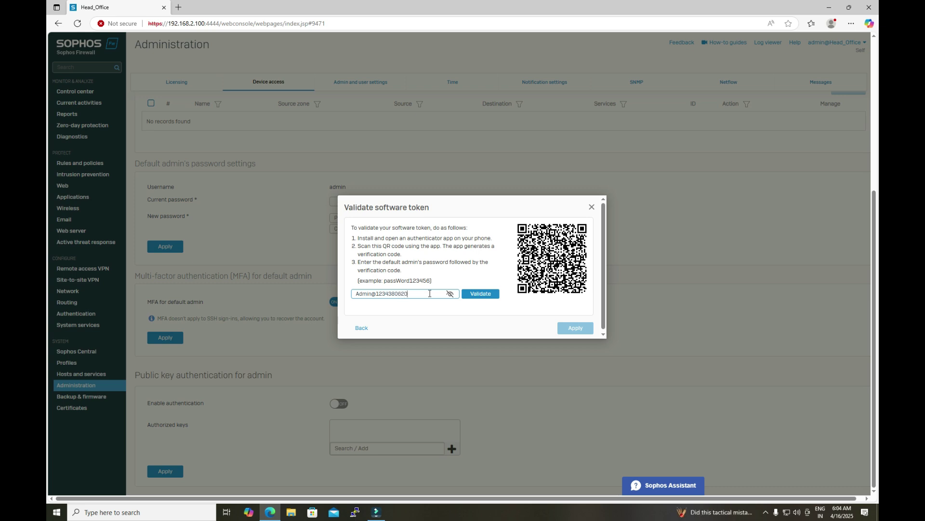
left_click(492, 297)
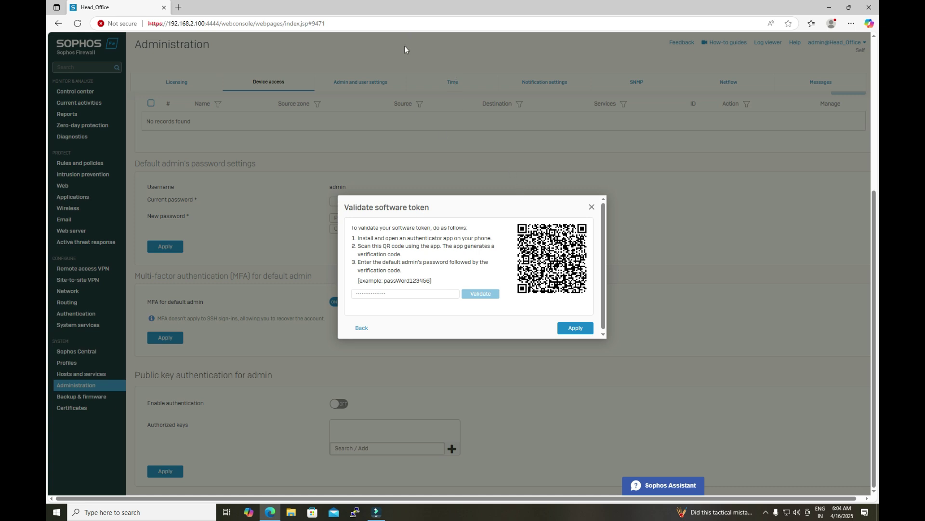
Step: Save default admin MFA, then check the Issued tokens list under Authentication > Multi-factor authentication
left_click(575, 330)
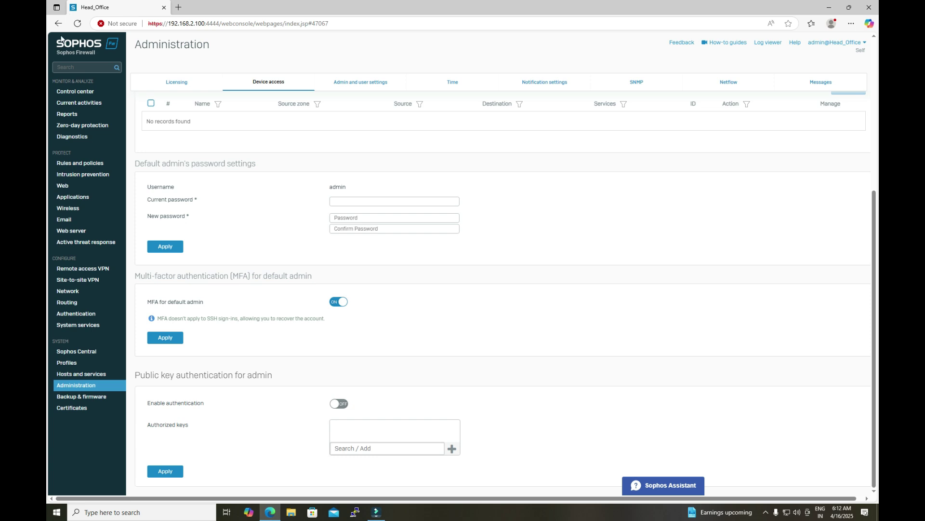
left_click(86, 316)
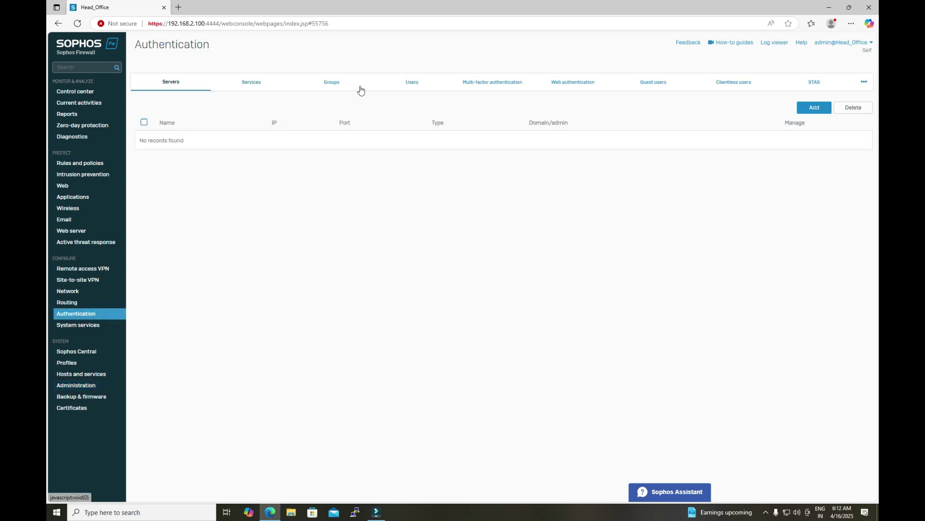
left_click(482, 84)
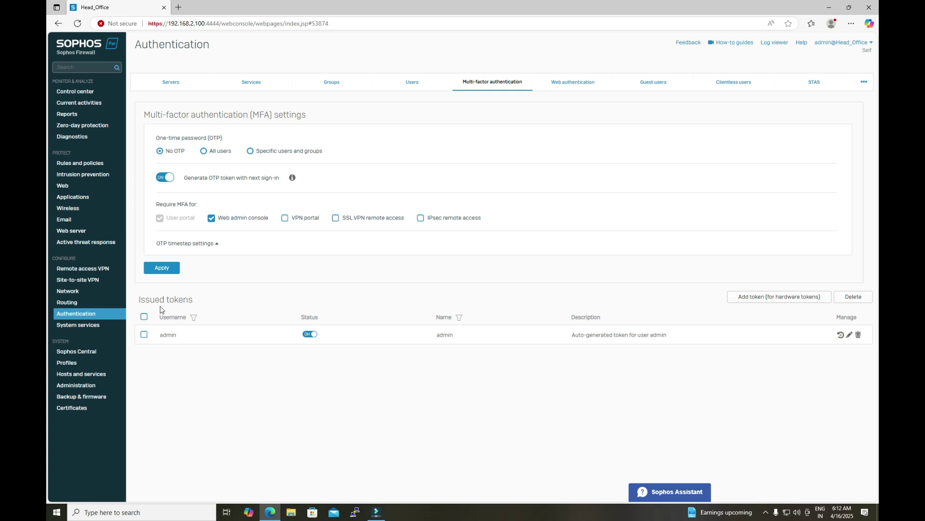
left_click_drag(136, 303, 201, 303)
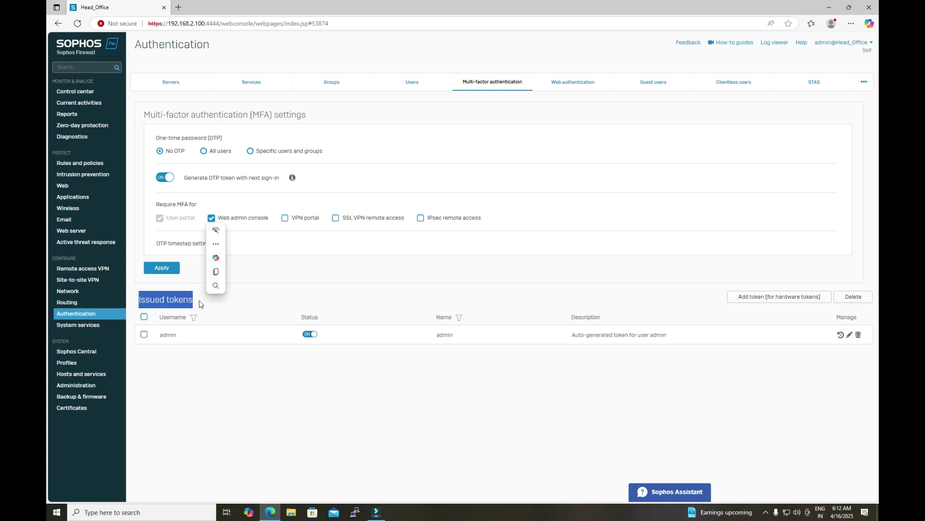
left_click(198, 378)
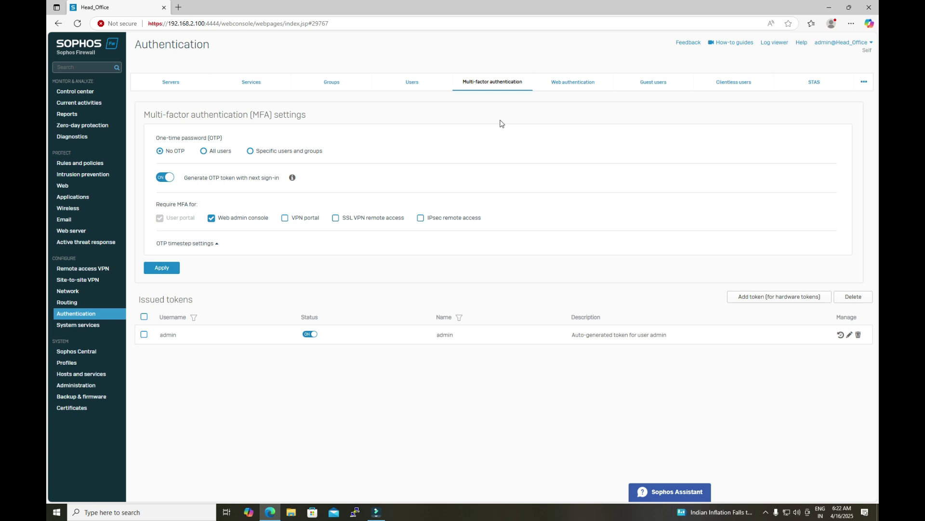
Step: Sign out of the console and fill the admin username on the login page
left_click(870, 42)
left_click(837, 118)
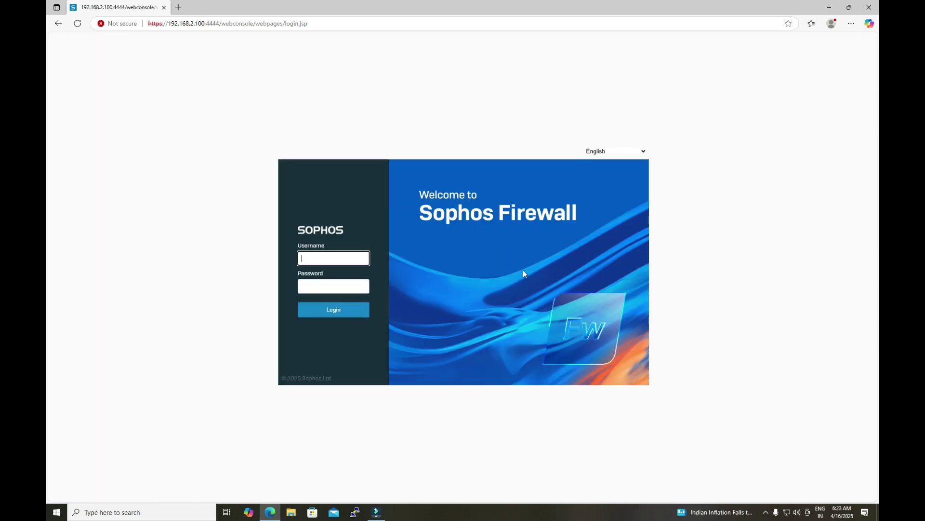
left_click(342, 258)
left_click(339, 288)
left_click(333, 283)
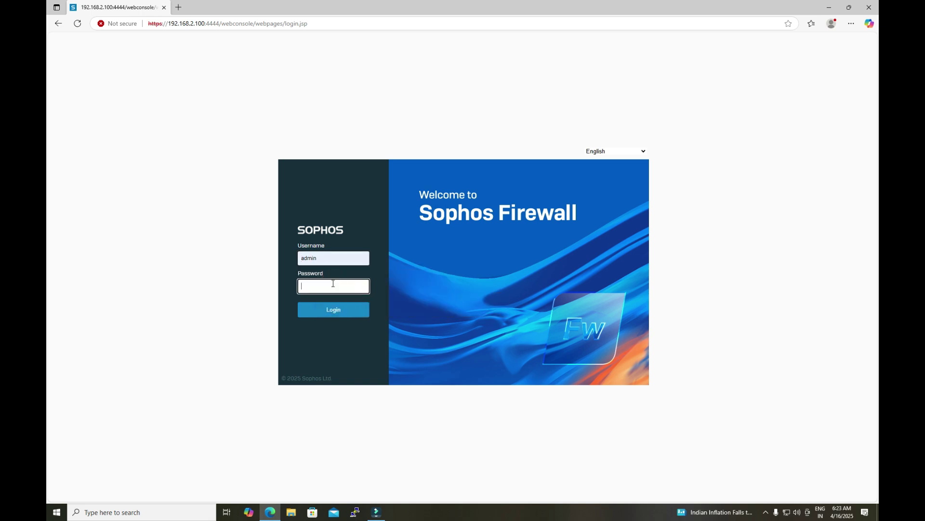
Step: Copy the admin password from a scratch box into the password field and attempt login
key("super+r")
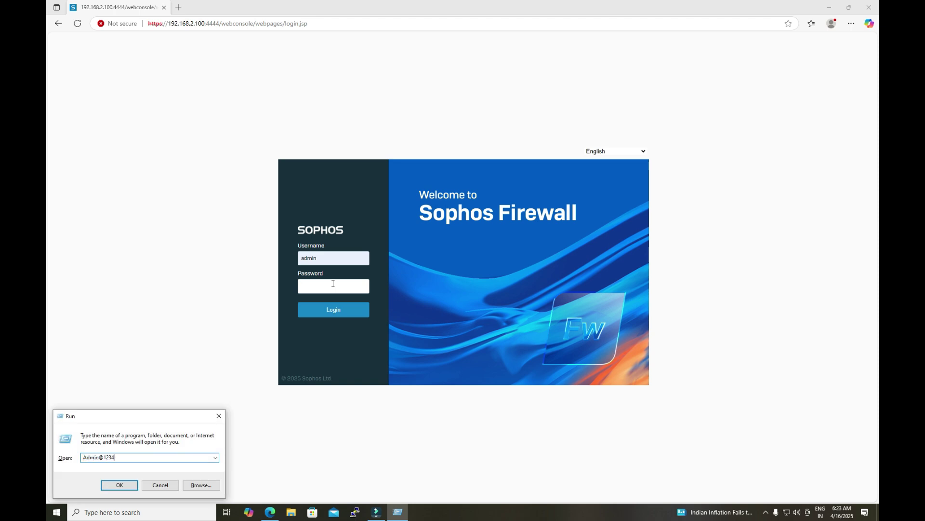
key("ctrl+a")
key("ctrl+c")
left_click(337, 287)
key("ctrl+v")
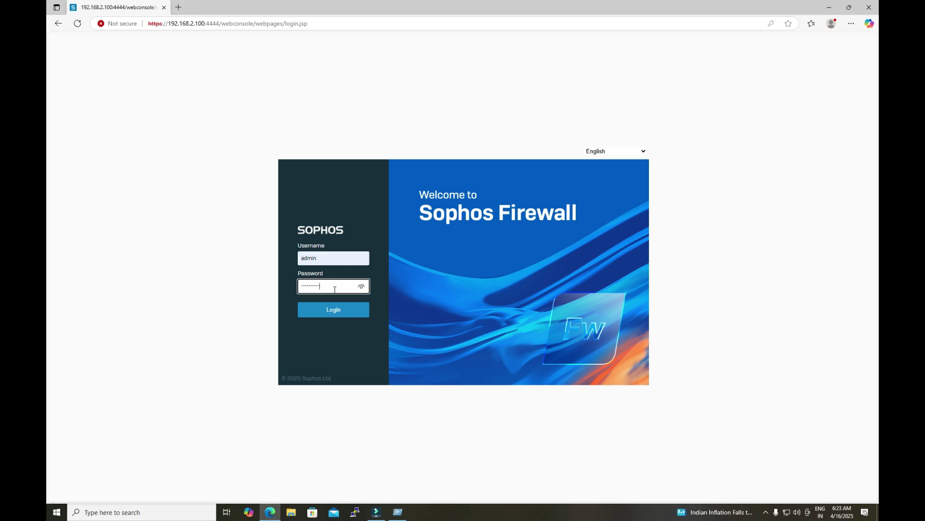
left_click(361, 285)
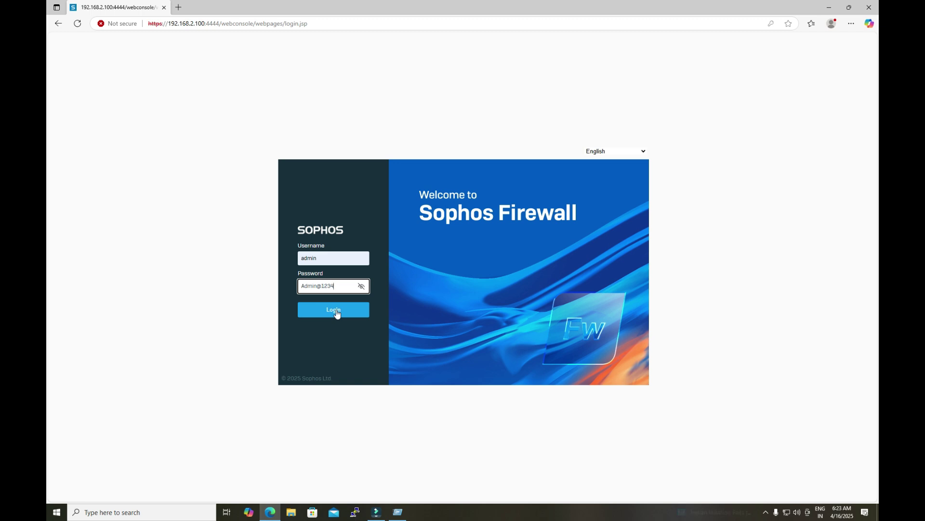
left_click(337, 312)
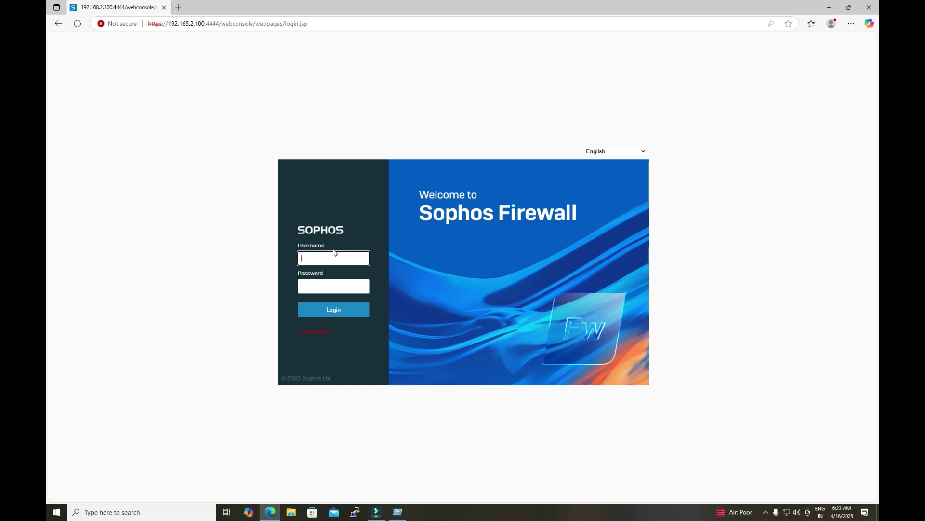
Step: Enter 'admin' as the username and paste the admin password into the login form
type("admin")
left_click(321, 288)
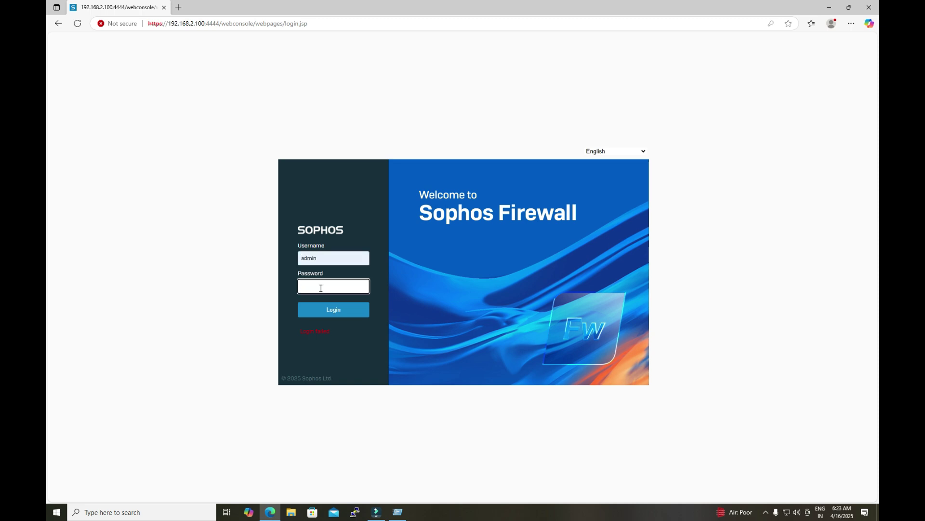
key("ctrl+v")
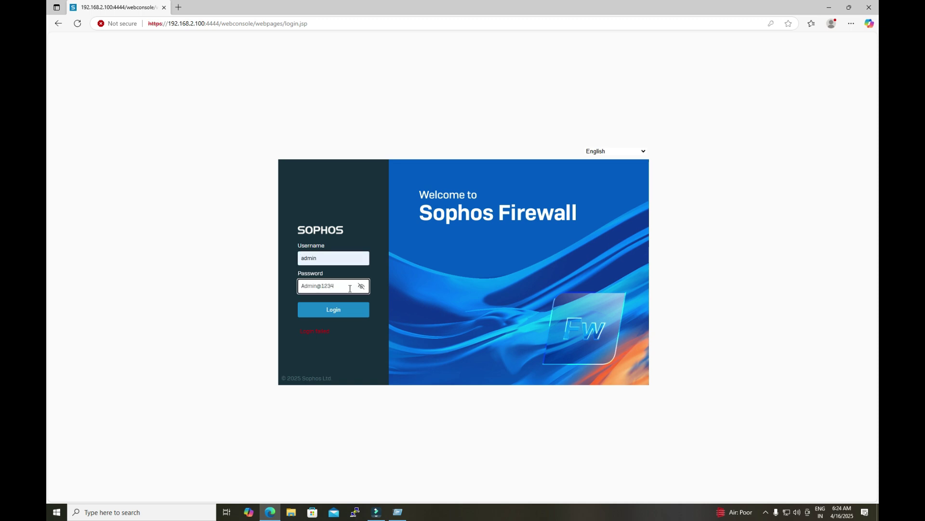